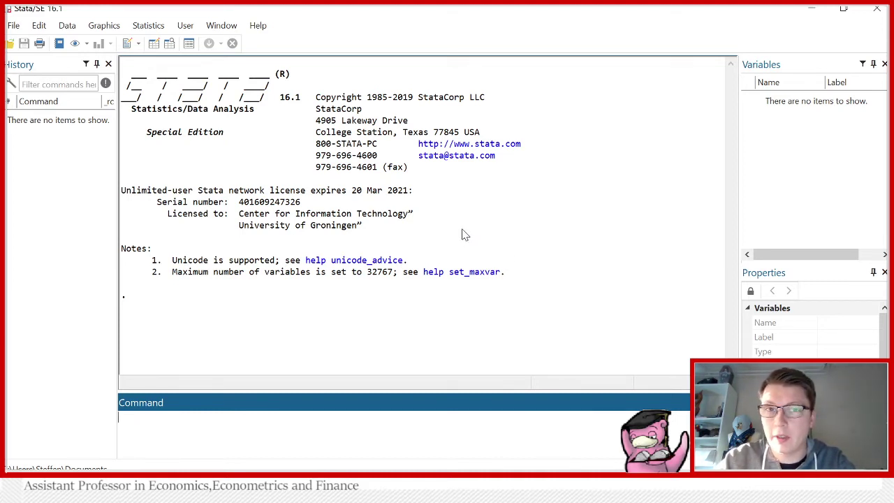
Load the auto.dta example dataset from the datasets installed with Stata, then close the Viewer.
click(14, 25)
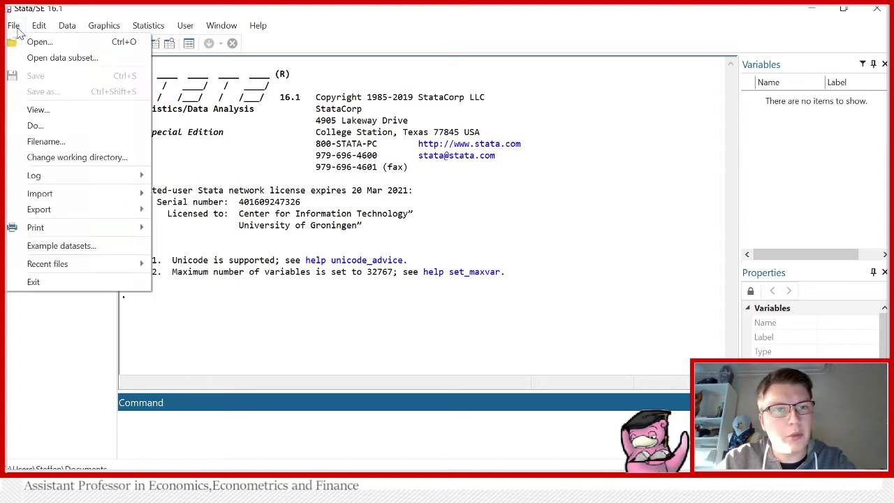
click(74, 246)
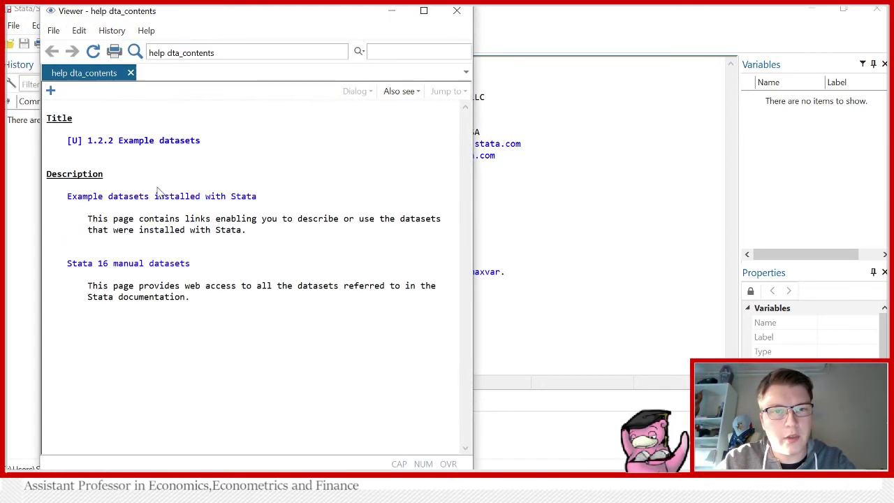
click(149, 199)
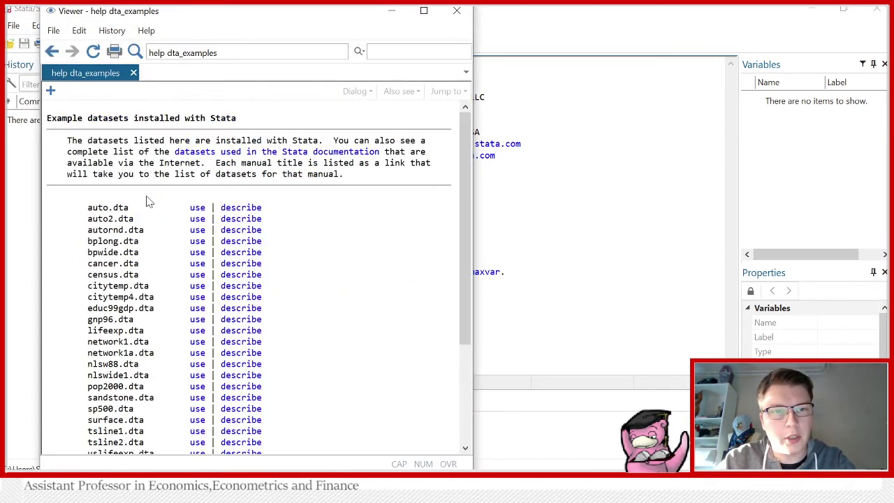
click(197, 210)
click(457, 11)
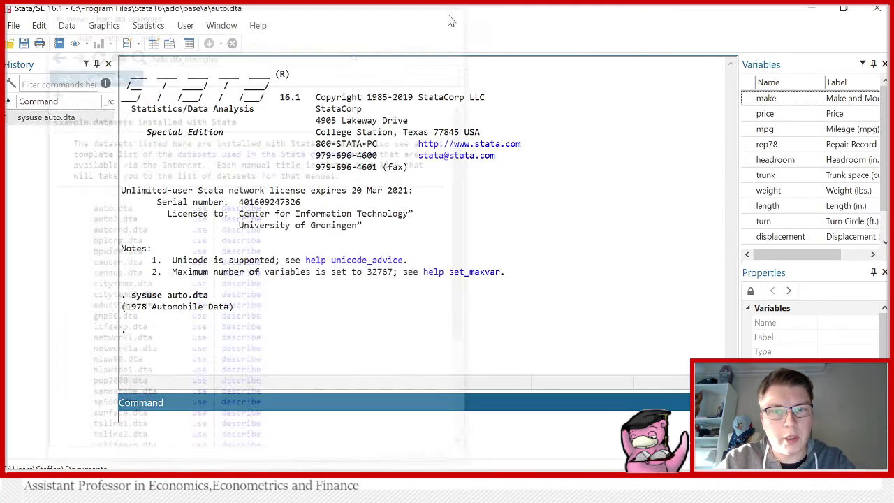
Browse the auto data to inspect the first mpg value, then minimize the Data Editor.
click(169, 44)
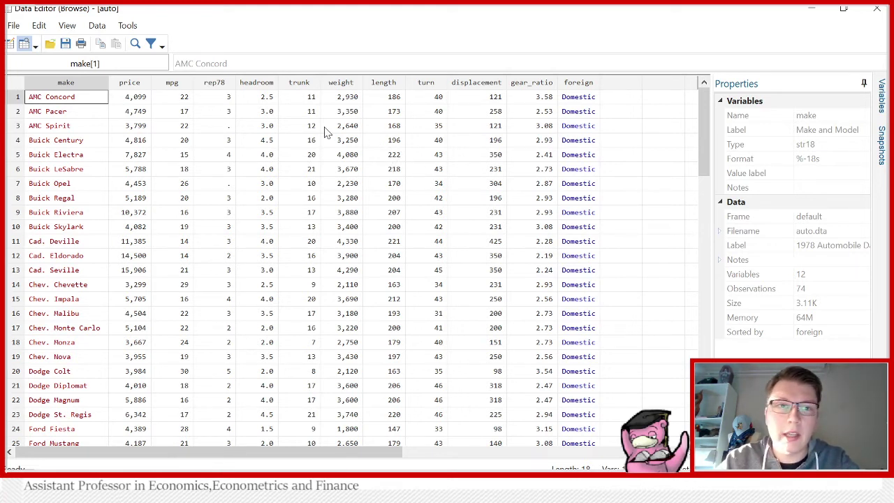
click(183, 99)
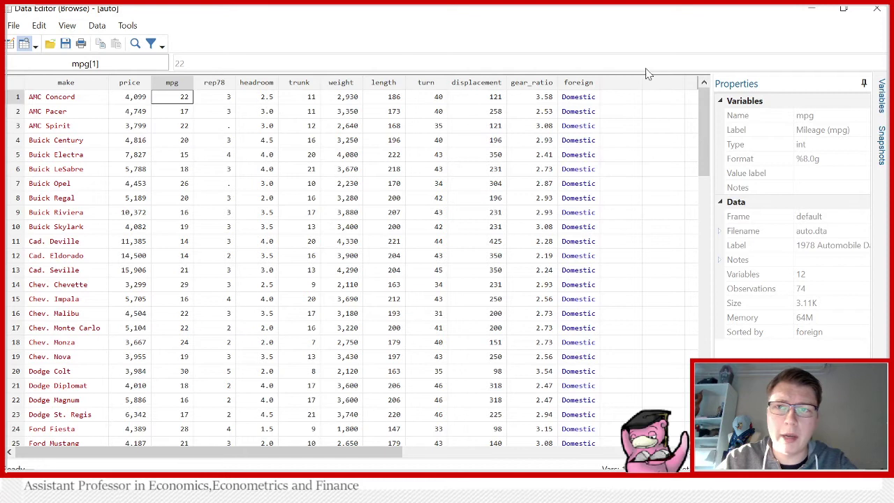
click(811, 10)
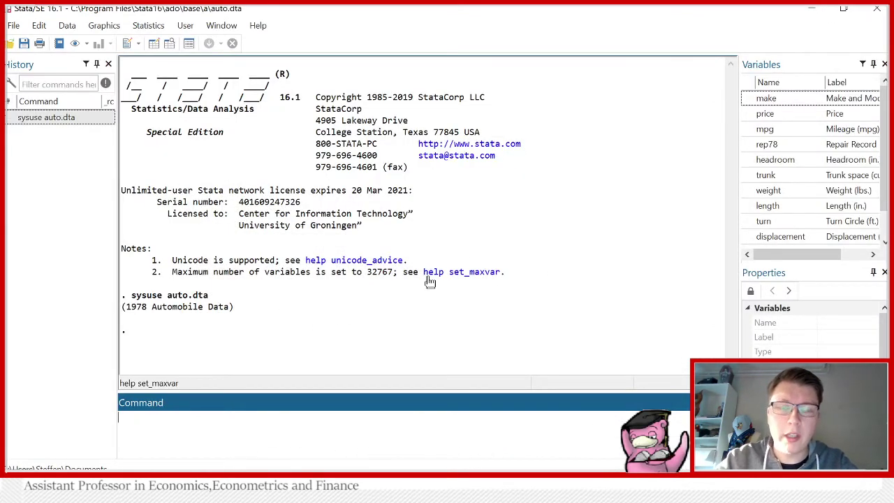
Look up help for tostring, read the destring/tostring syntax, then minimize the help Viewer.
text(h)
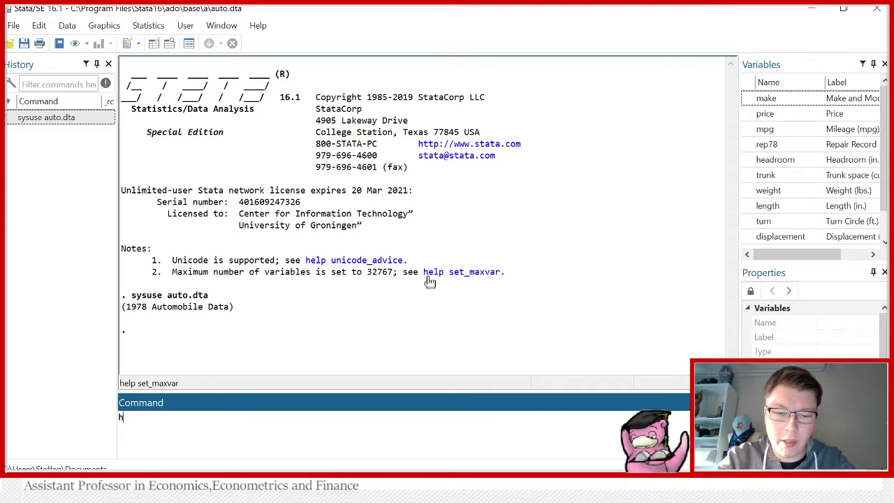
text( tostring)
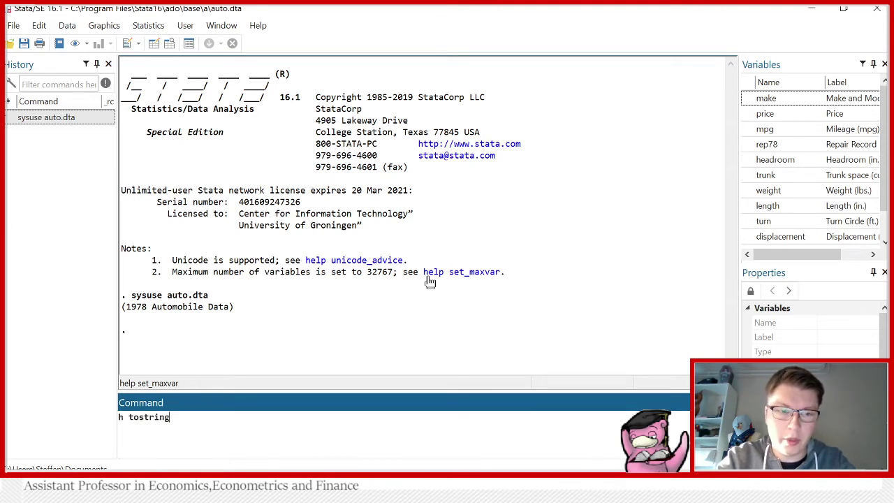
key(Return)
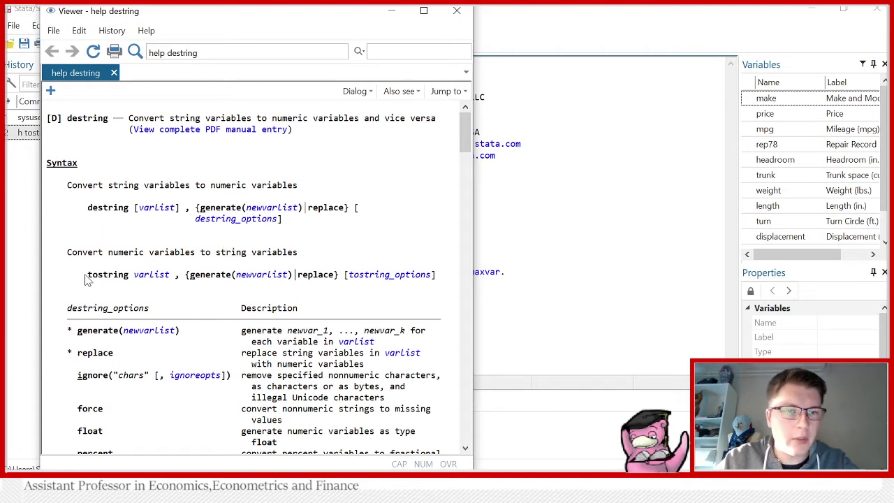
drag(86, 280, 133, 282)
click(134, 282)
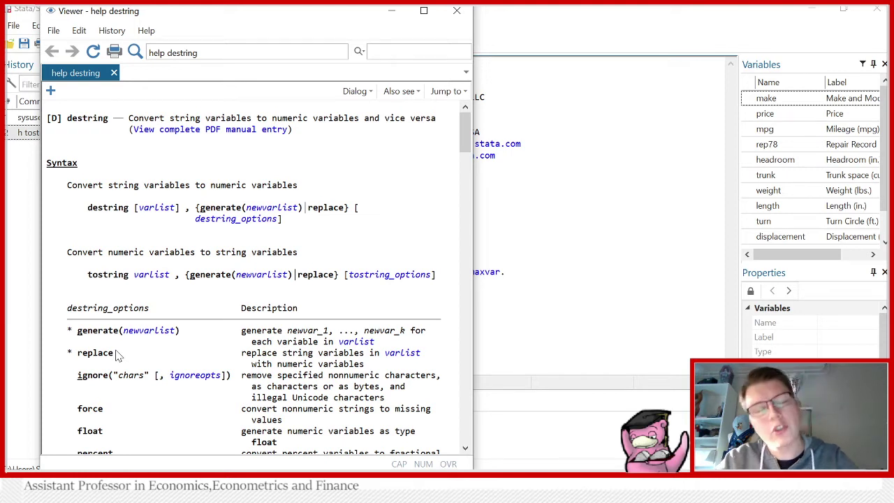
click(393, 14)
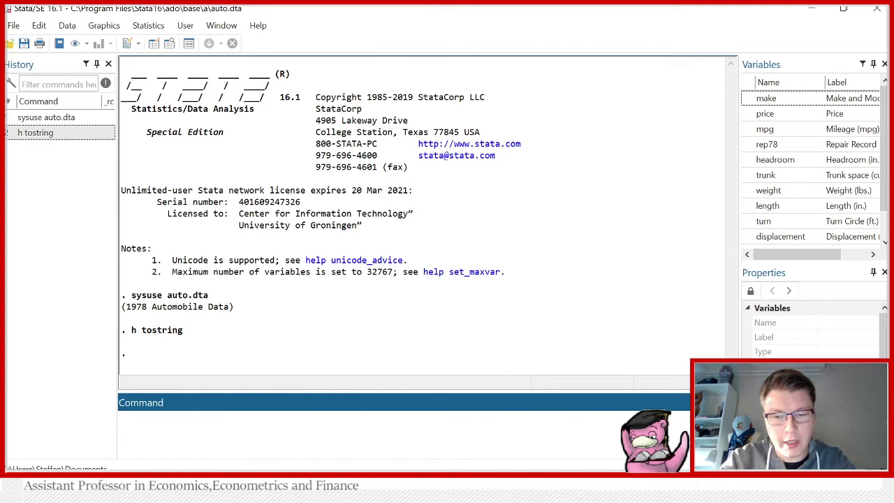
Run tostring mpg, replace and browse the now-string mpg values for AMC Concord, Buick Century and Buick Opel.
text(tos)
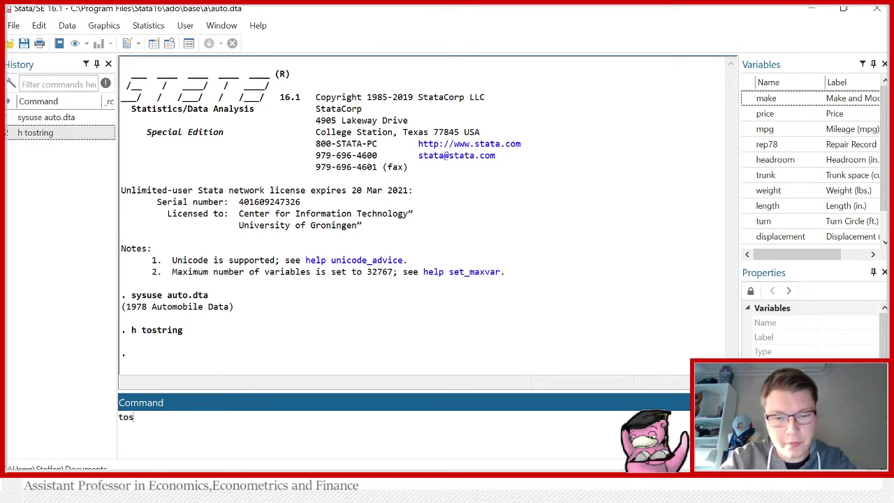
text(tring m)
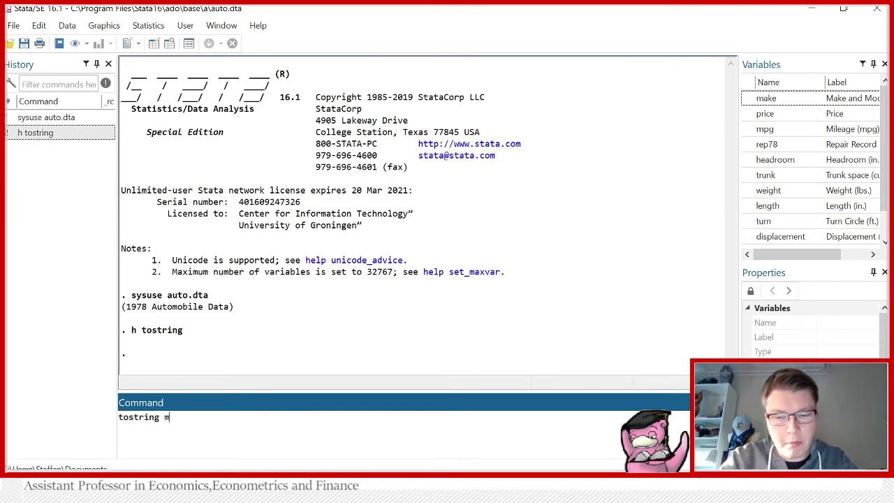
text(pg)
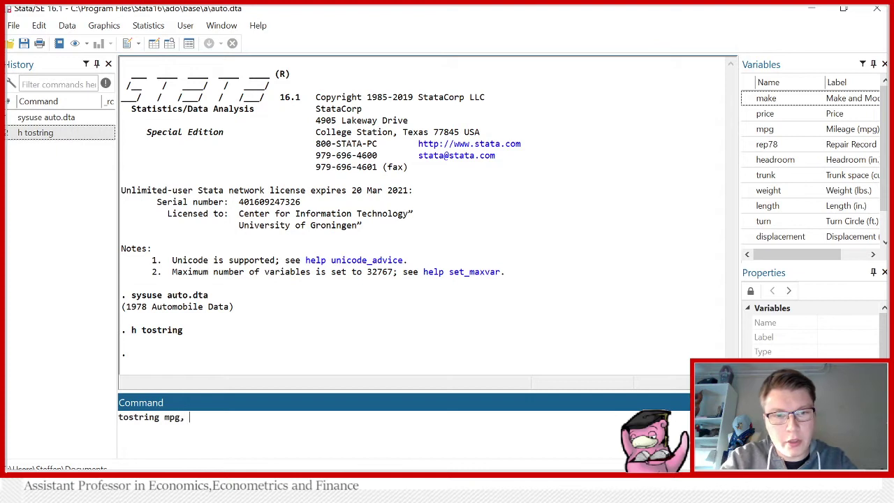
text(, replace)
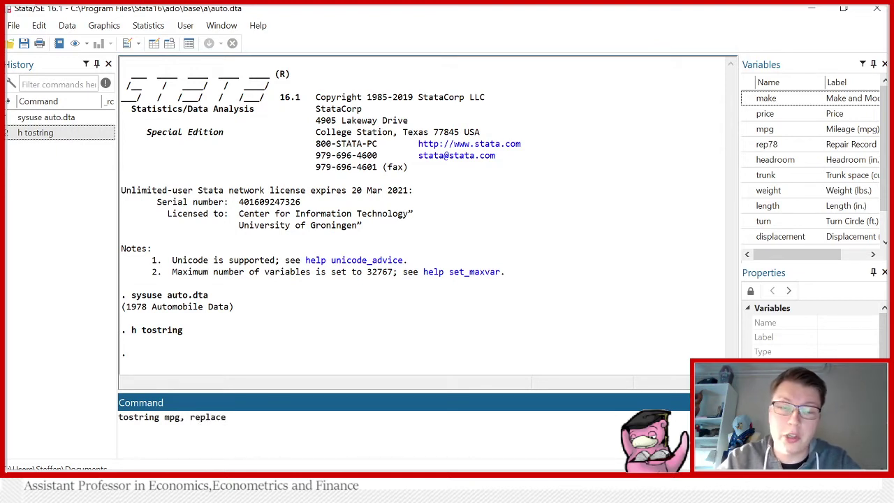
key(Return)
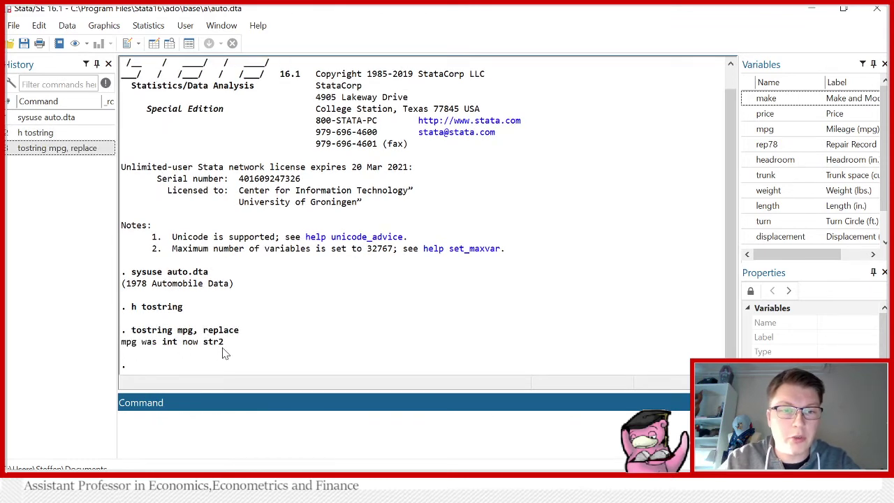
click(169, 44)
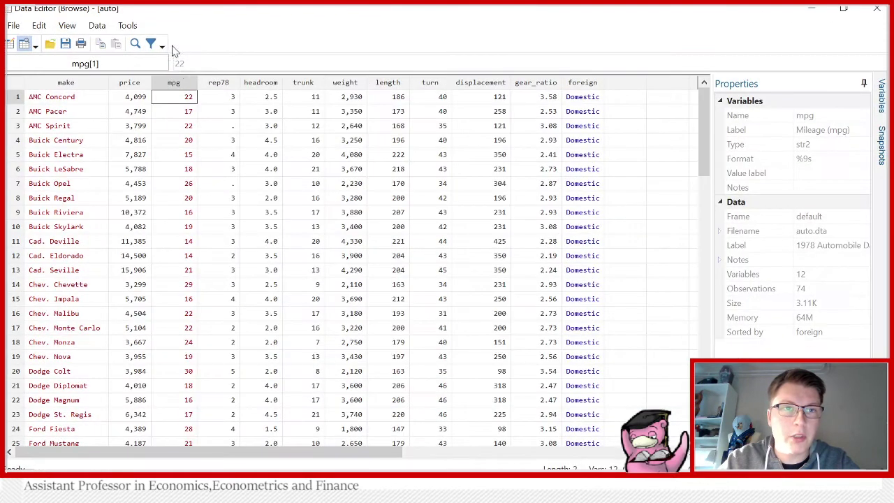
click(176, 187)
click(179, 144)
click(182, 99)
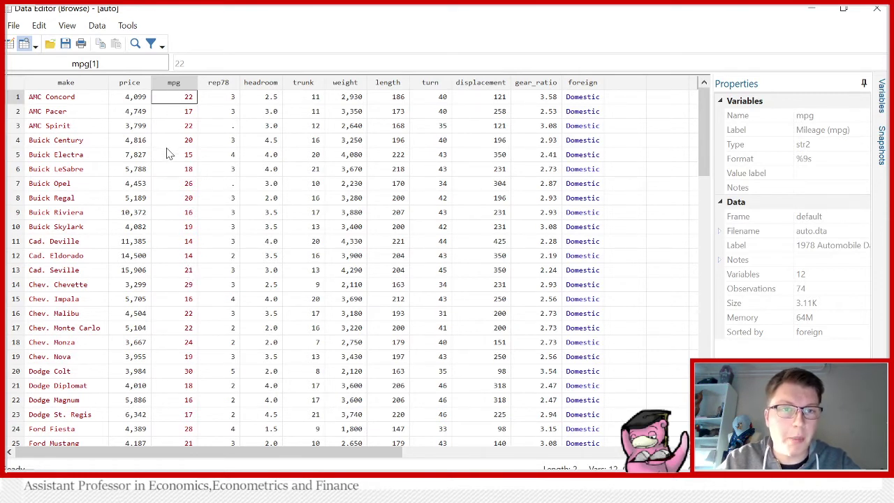
Run destring mpg, replace to turn mpg back into a numeric byte variable.
click(812, 10)
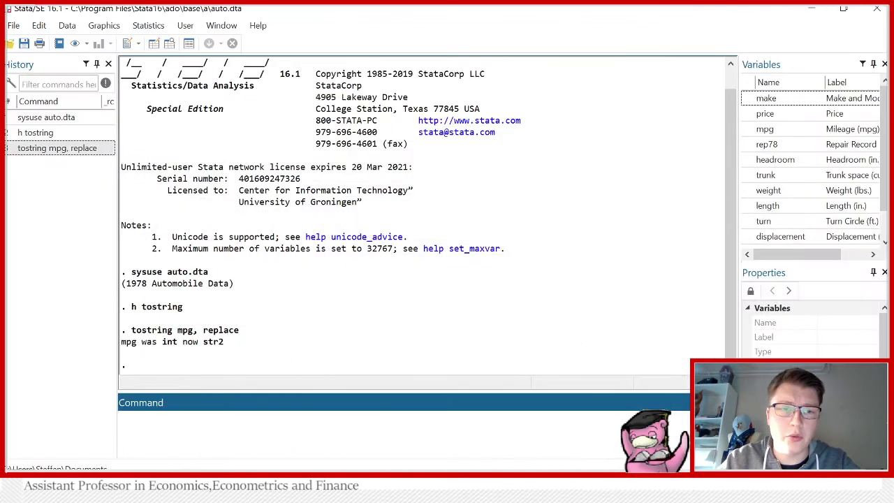
text(des)
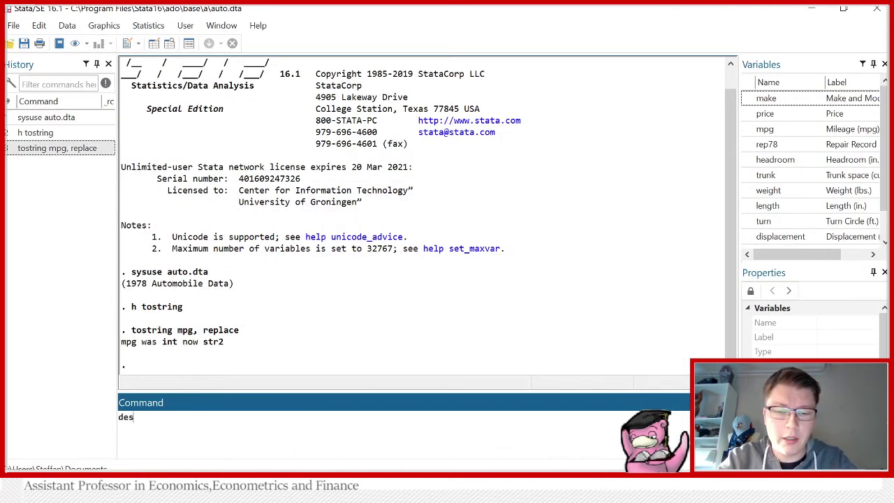
text(tring)
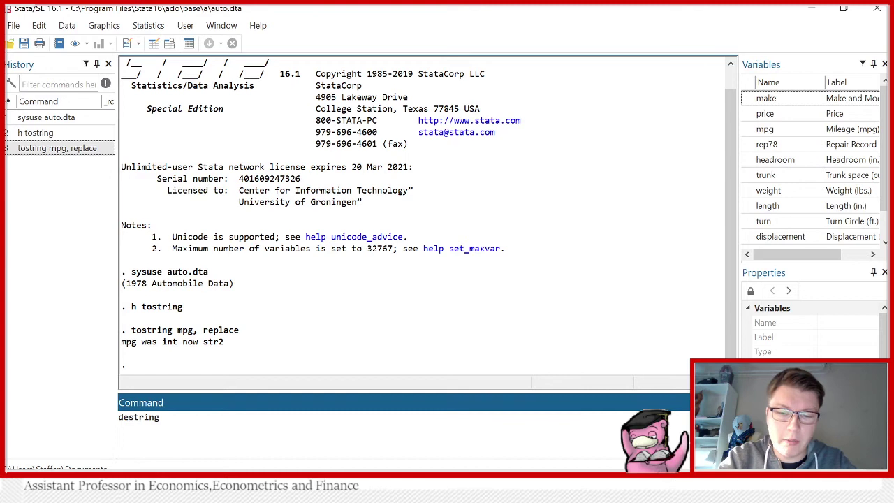
text( mpg, r)
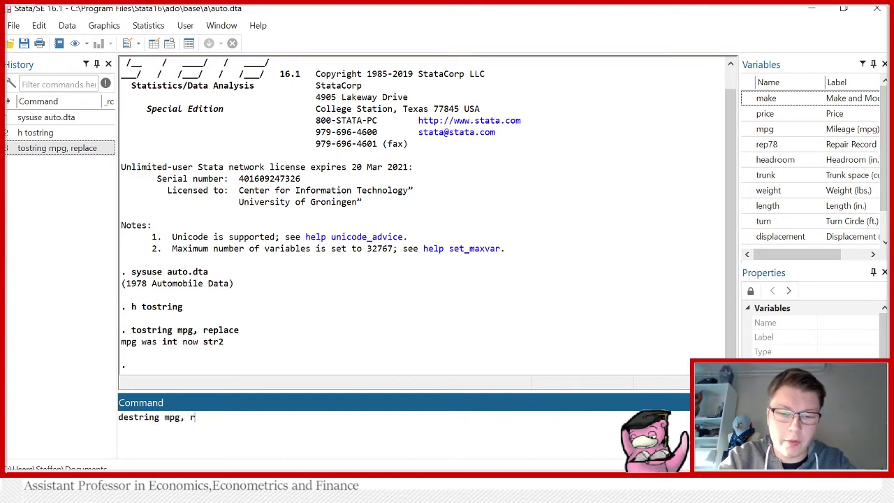
text(eplace)
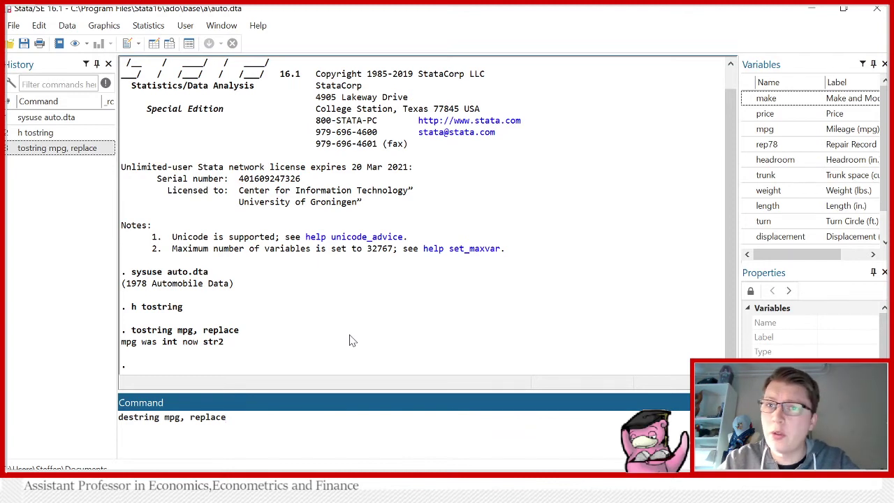
key(Return)
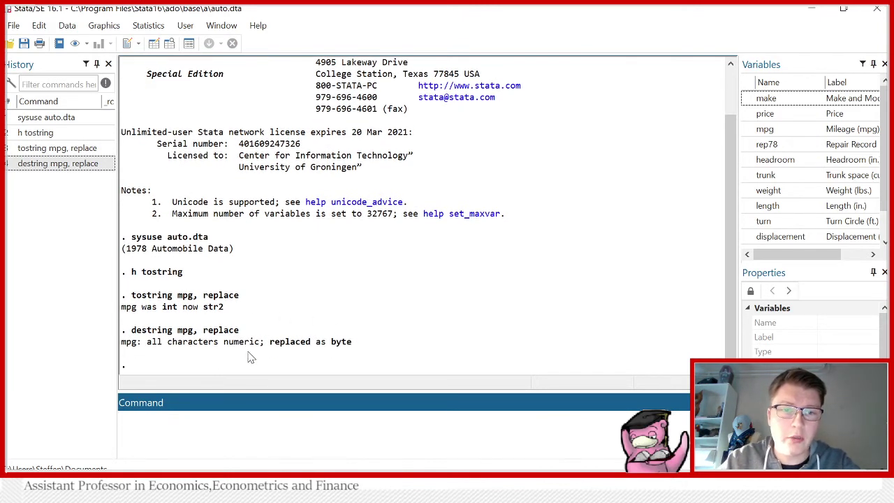
Browse mpg values for Buick Century, AMC Spirit and AMC Concord to confirm they are numeric, then minimize the browser.
click(171, 43)
click(189, 138)
click(189, 126)
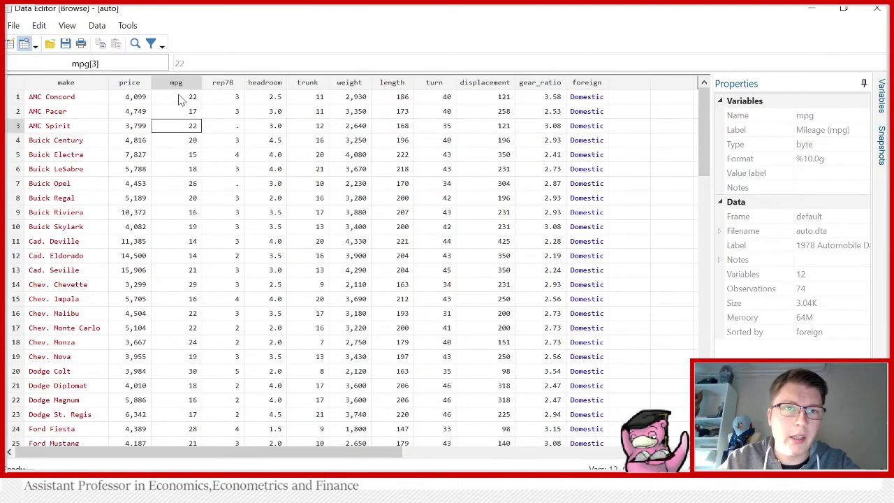
click(180, 100)
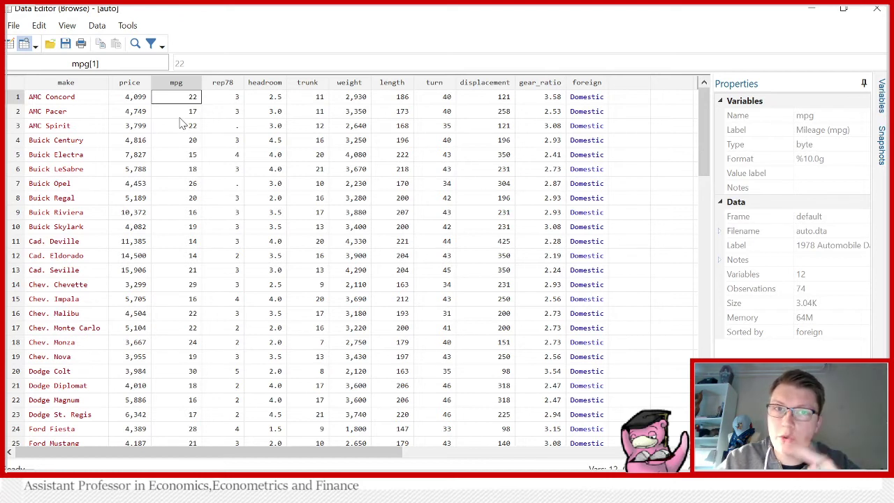
click(809, 14)
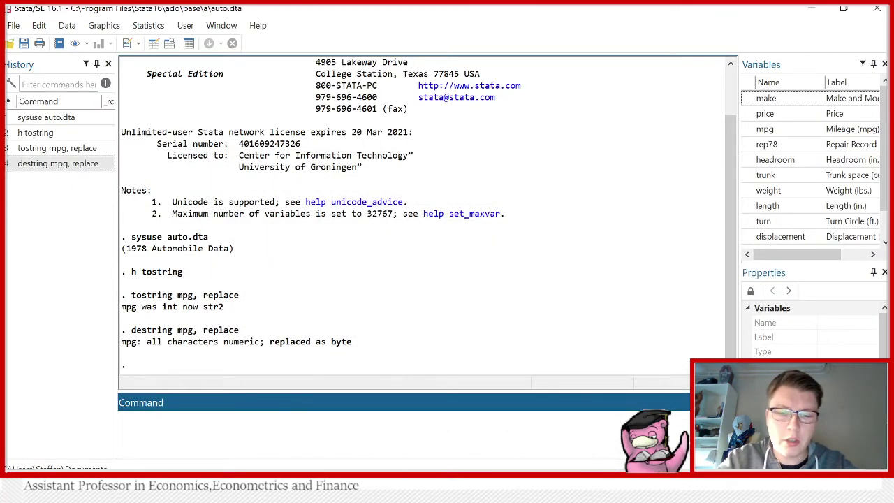
Reopen the tostring help, read the destring force option, and return to the main Stata window.
text(h tostring)
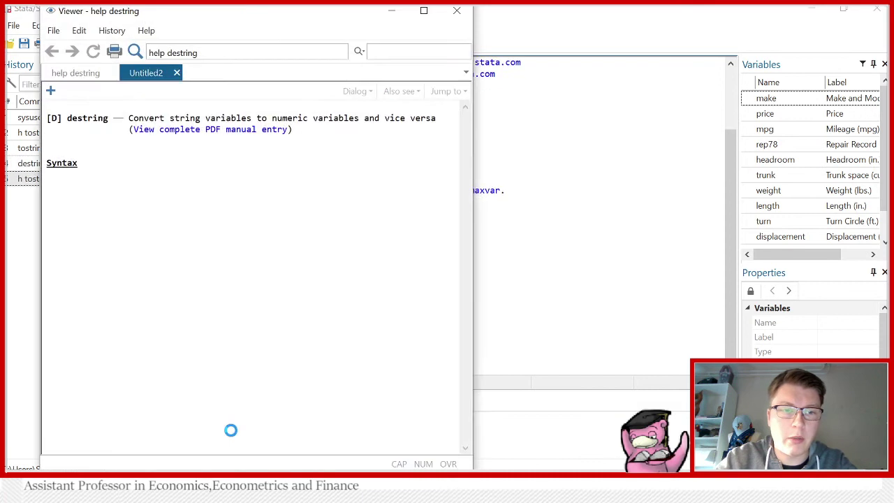
scroll(173, 367, down, 1)
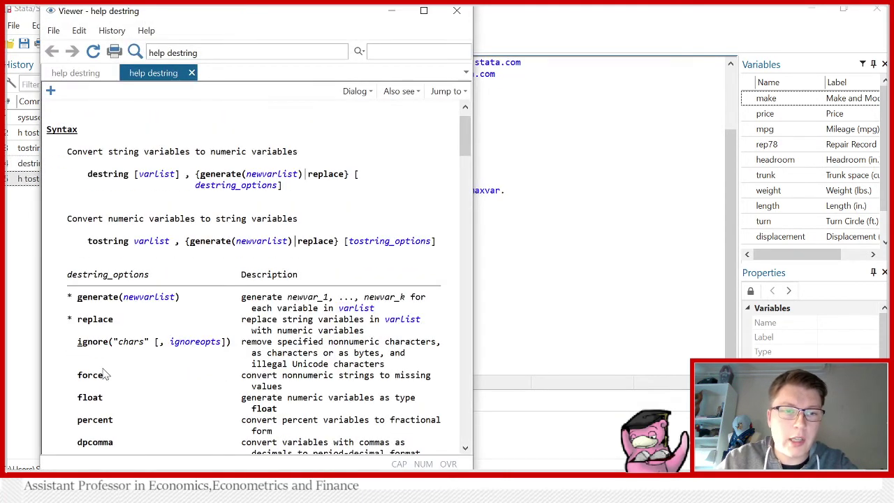
drag(105, 375, 77, 375)
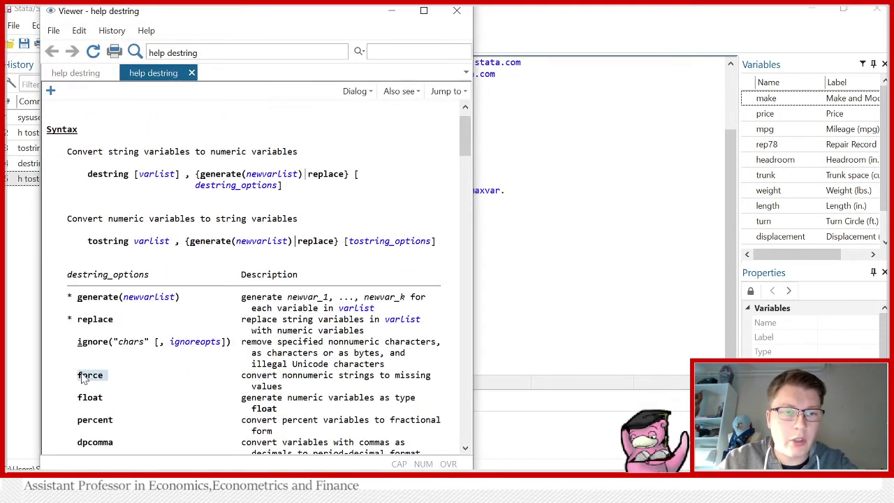
click(148, 381)
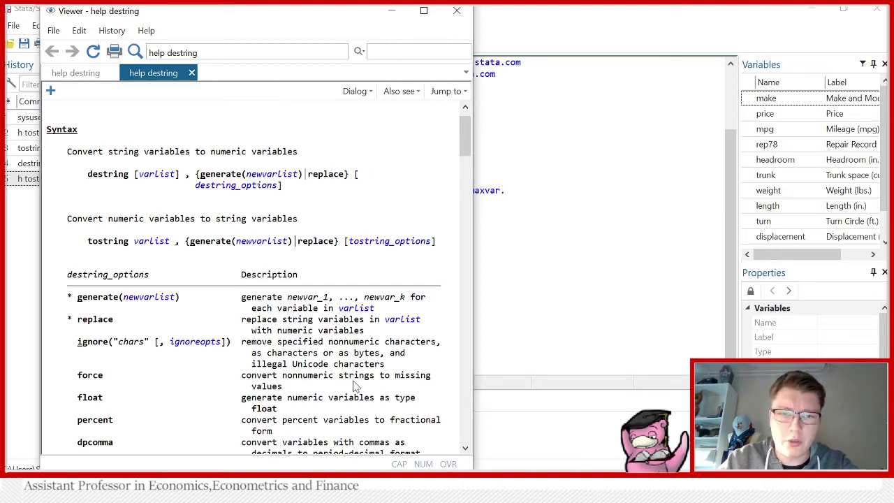
click(573, 246)
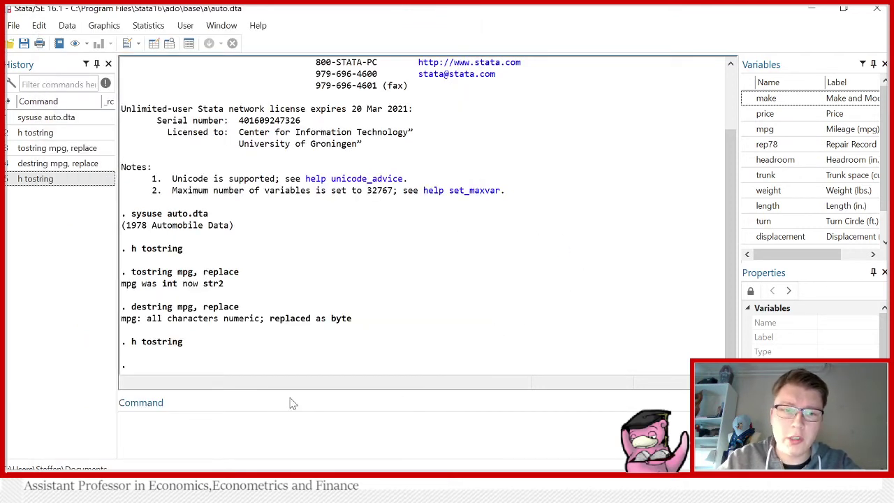
click(154, 43)
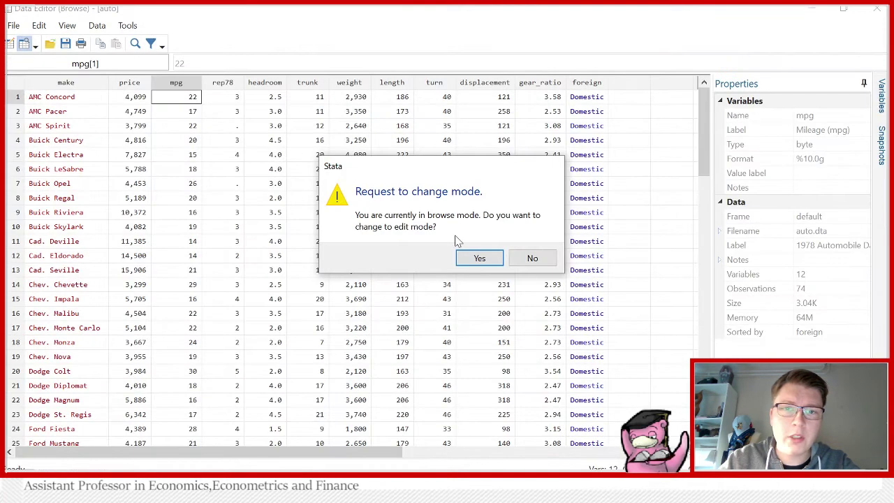
click(479, 258)
click(176, 143)
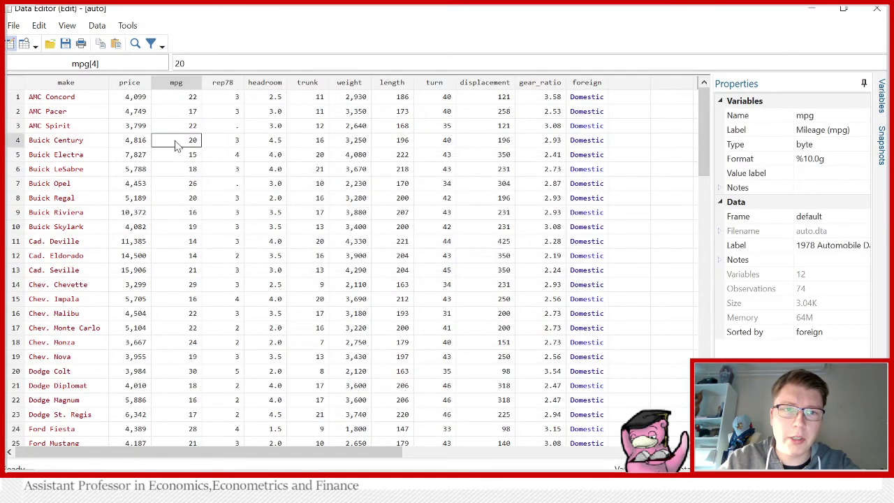
click(190, 180)
click(190, 155)
click(189, 114)
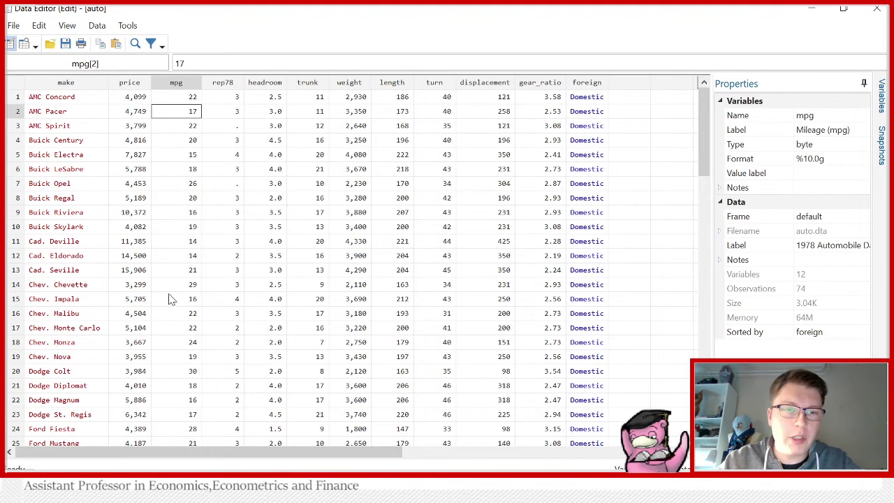
click(187, 174)
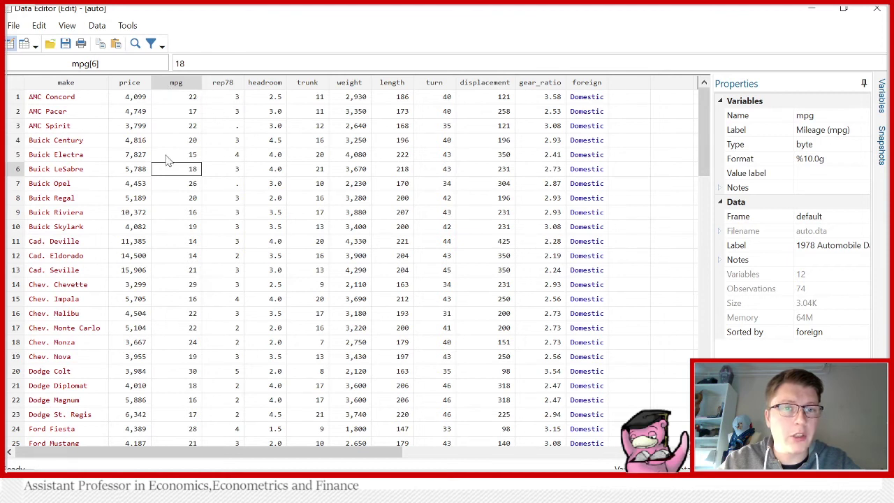
click(811, 13)
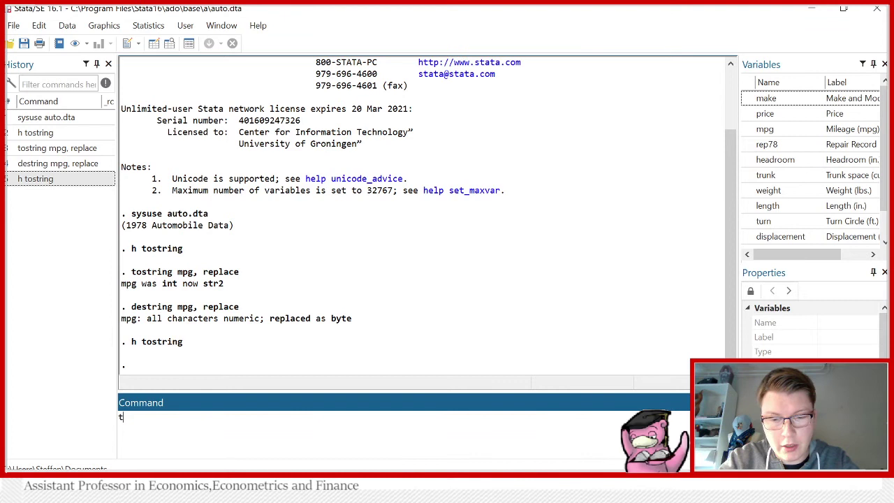
Create mpg2 as a string copy of mpg with tostring, then browse its row 6 value.
text(tostring )
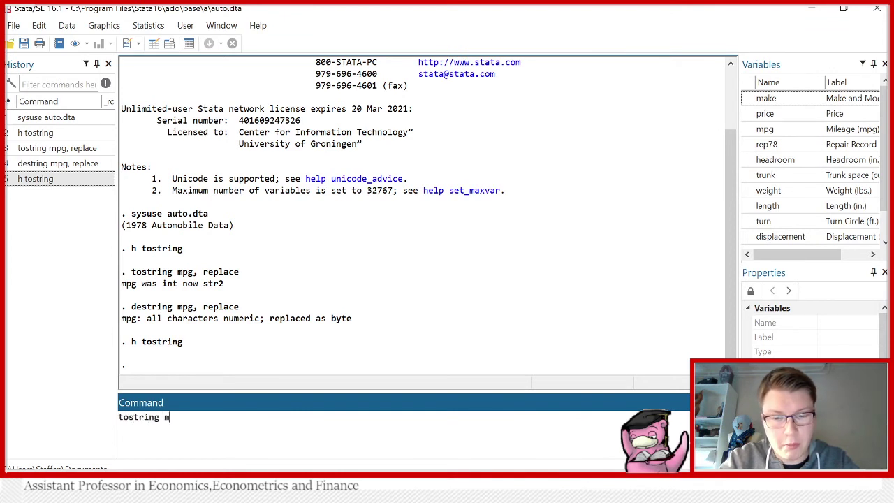
text(mpg, re)
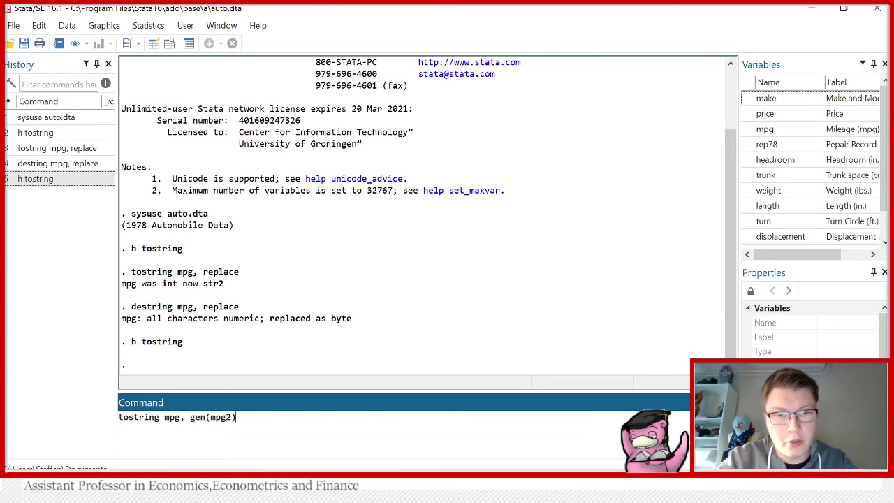
key(Return)
click(170, 44)
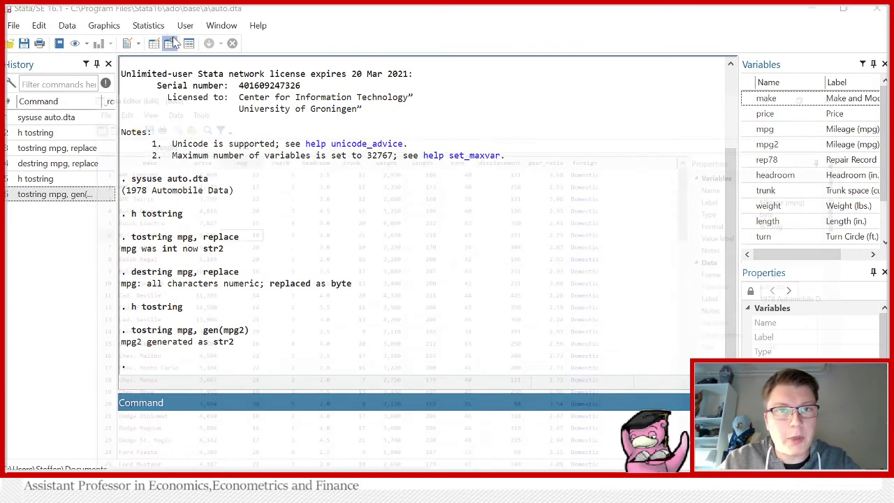
click(485, 256)
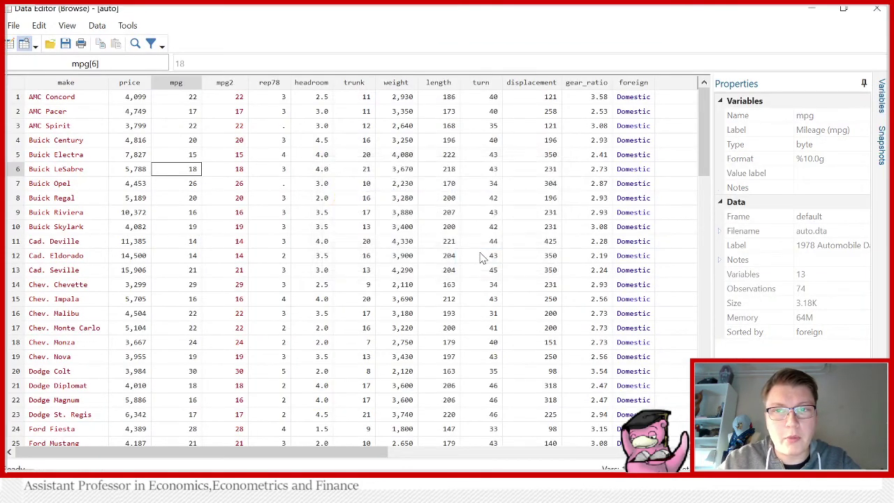
click(234, 169)
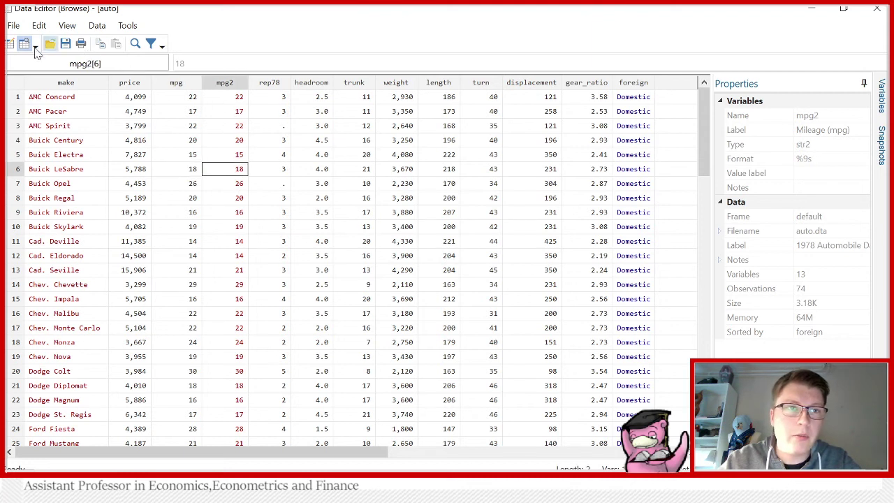
In Edit mode, change mpg2 row 6 (Buick LeSabre) from 18 to 'hi'.
click(11, 43)
click(493, 259)
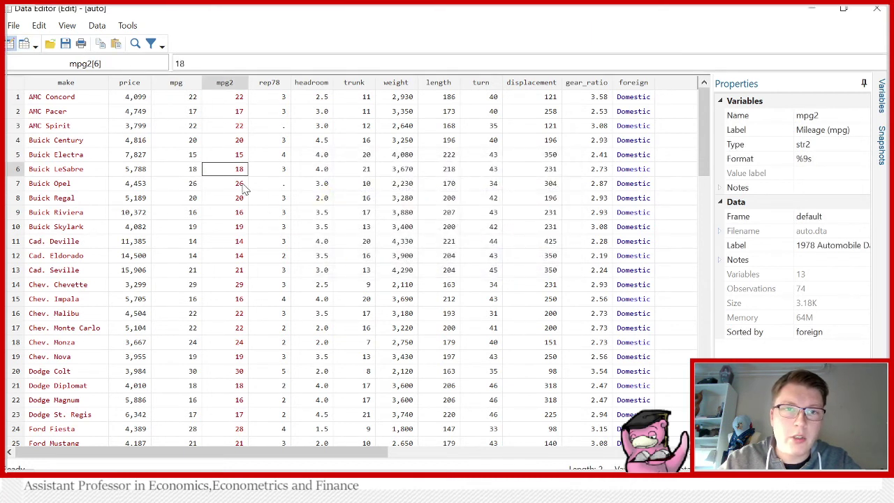
click(245, 183)
key(Up)
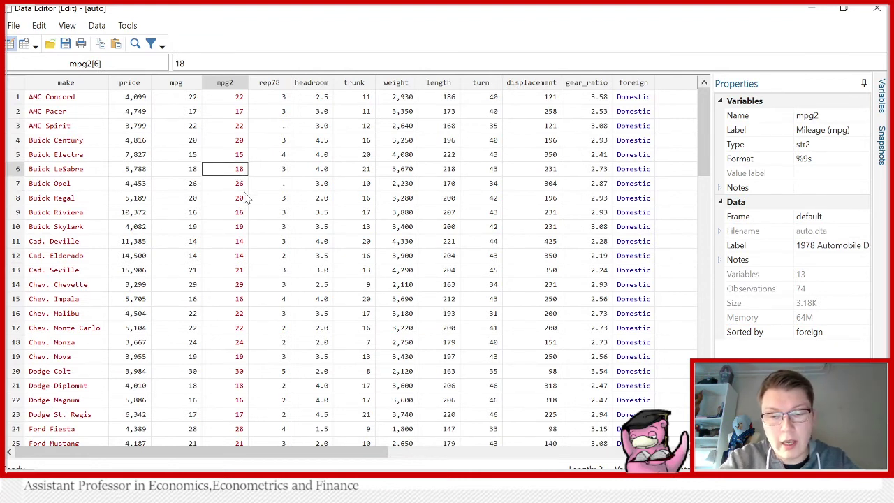
text(hi)
key(Return)
click(237, 175)
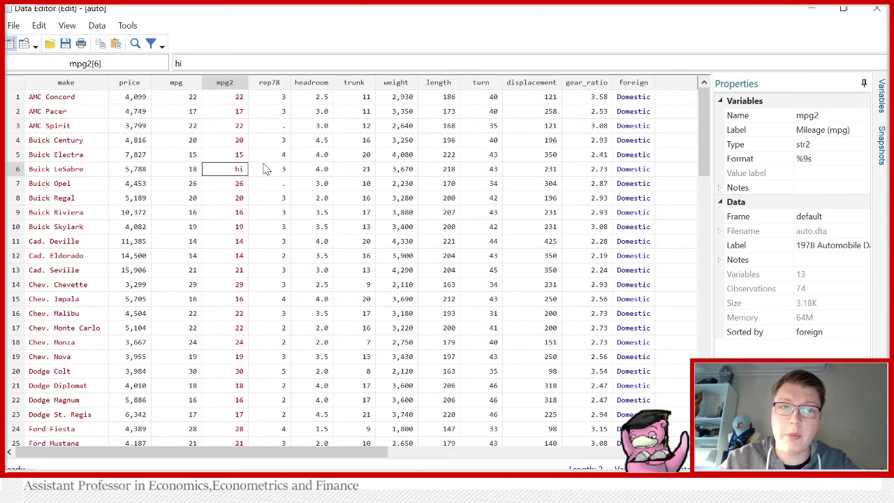
Run destring mpg2, replace force to make mpg2 numeric, forcing nonnumeric values to missing.
click(811, 9)
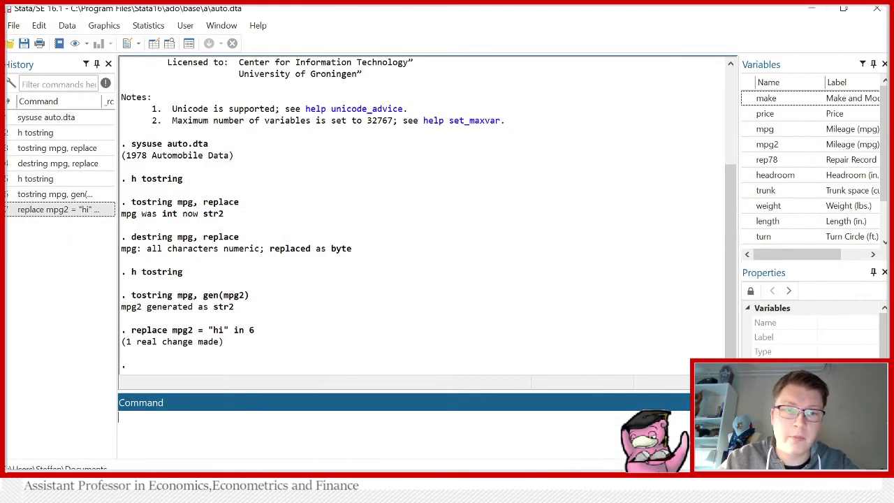
text(destrin)
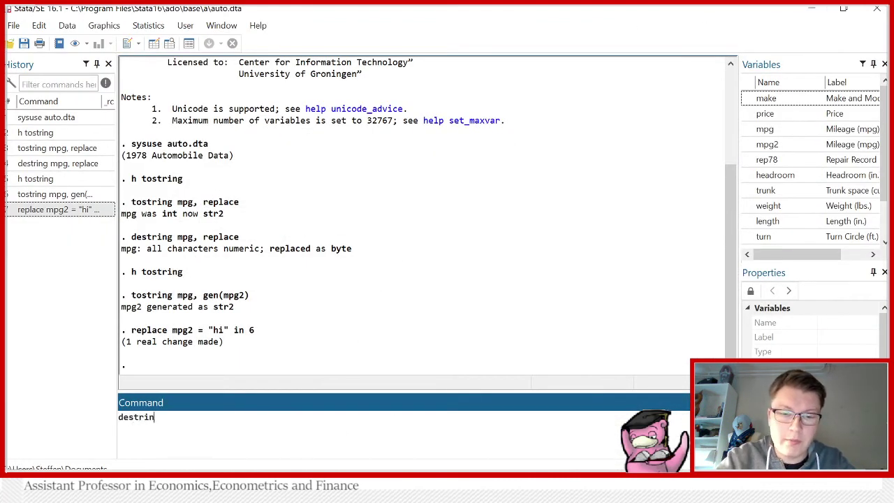
text(g mpg2)
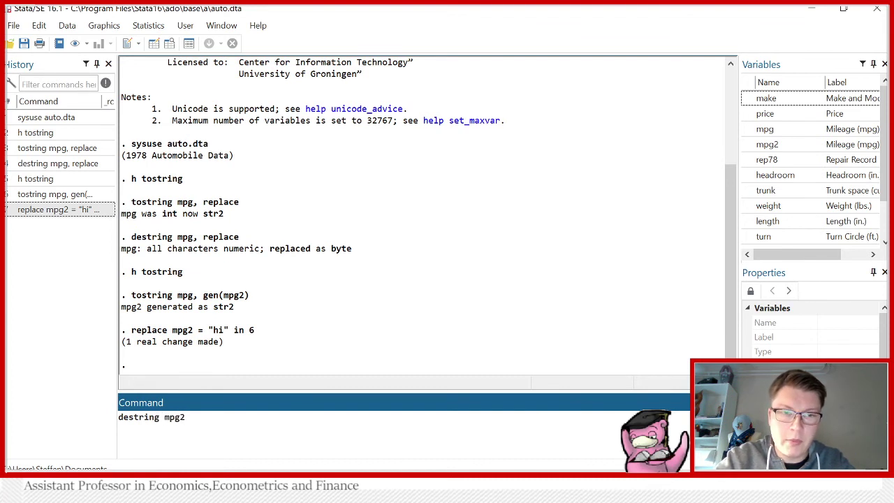
text(, replac)
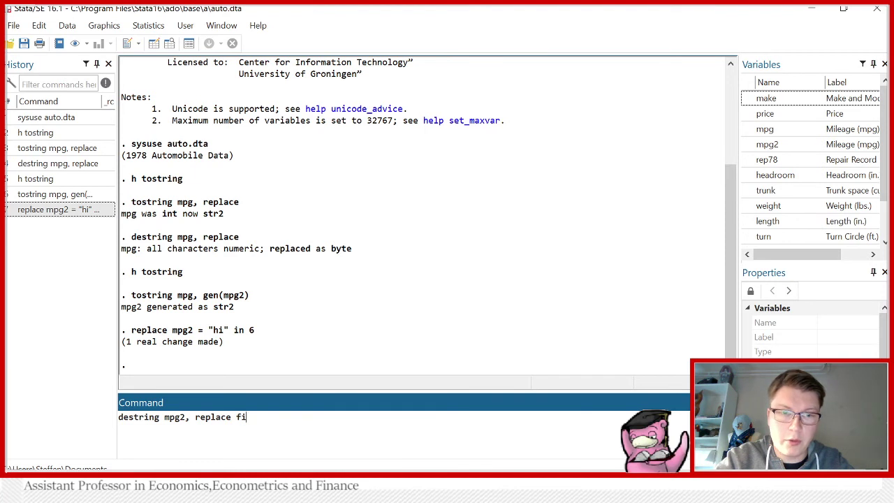
text(e fi)
key(BackSpace)
text(orce)
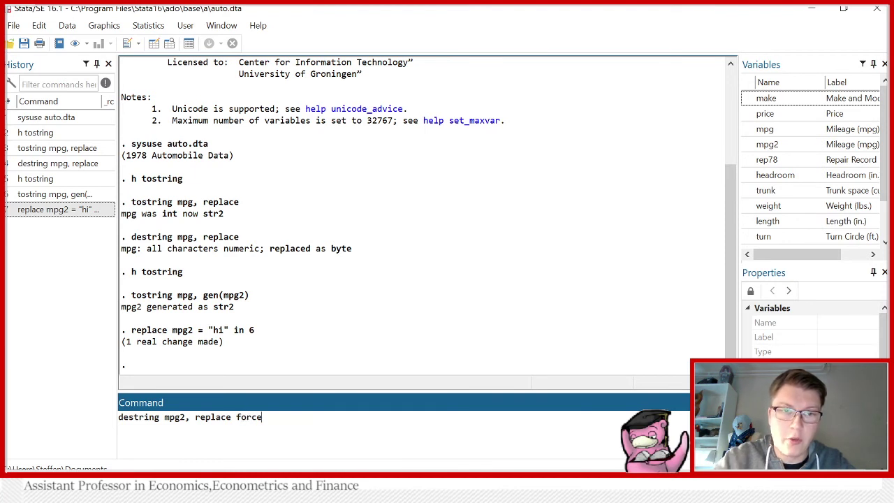
key(Return)
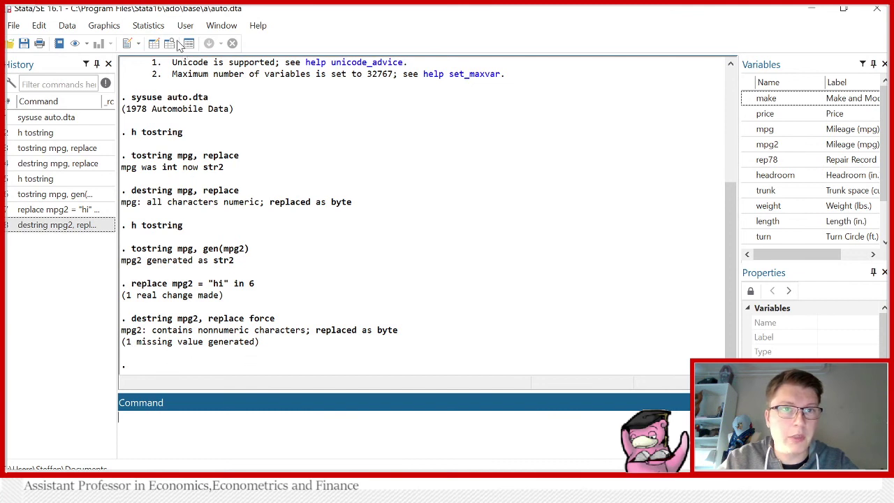
Browse mpg2 to confirm row 6 (Buick LeSabre) is now missing, then minimize the Data Editor.
click(171, 43)
click(479, 258)
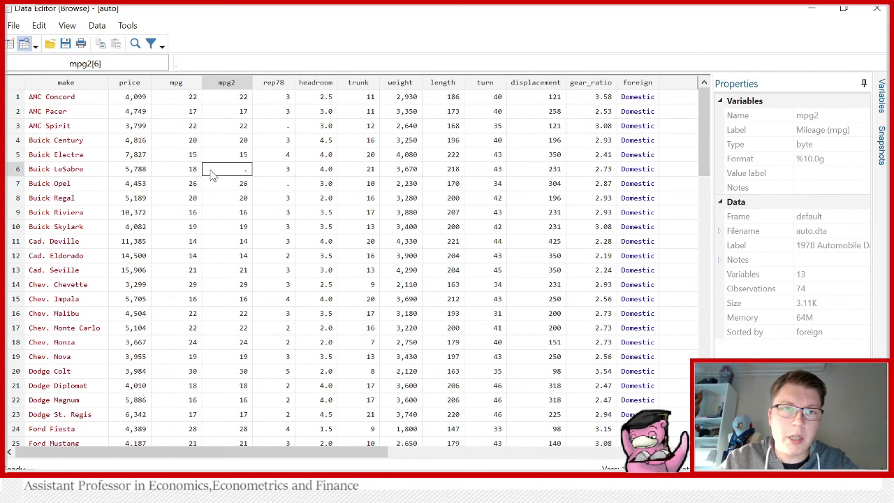
click(244, 182)
click(242, 171)
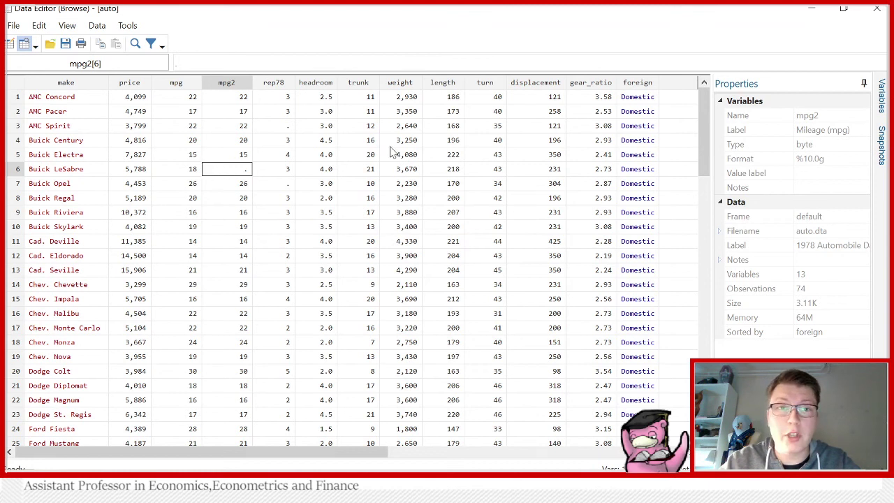
click(810, 20)
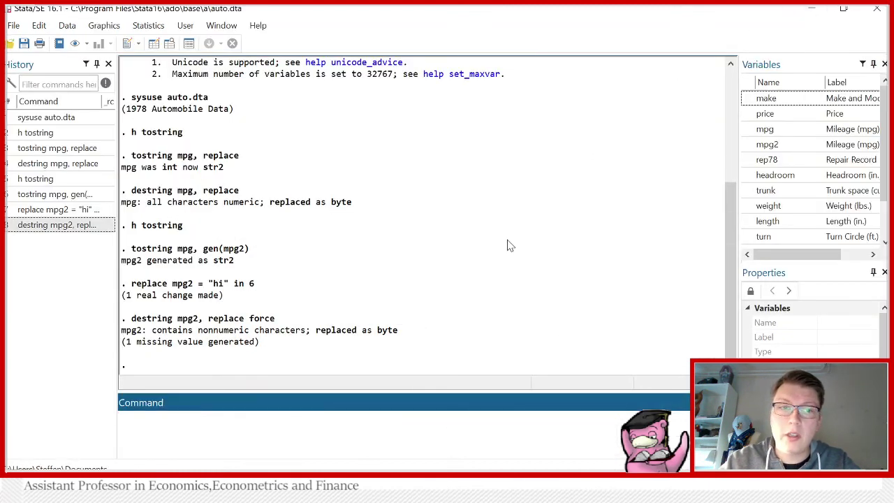
click(474, 268)
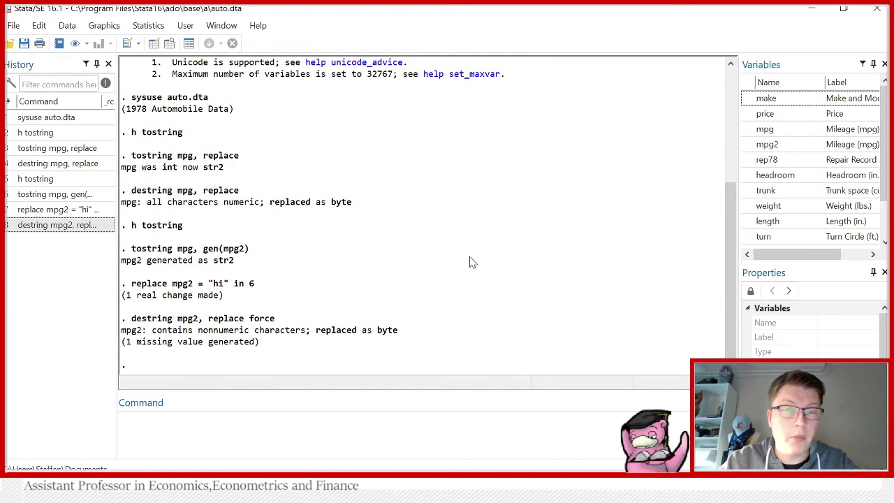